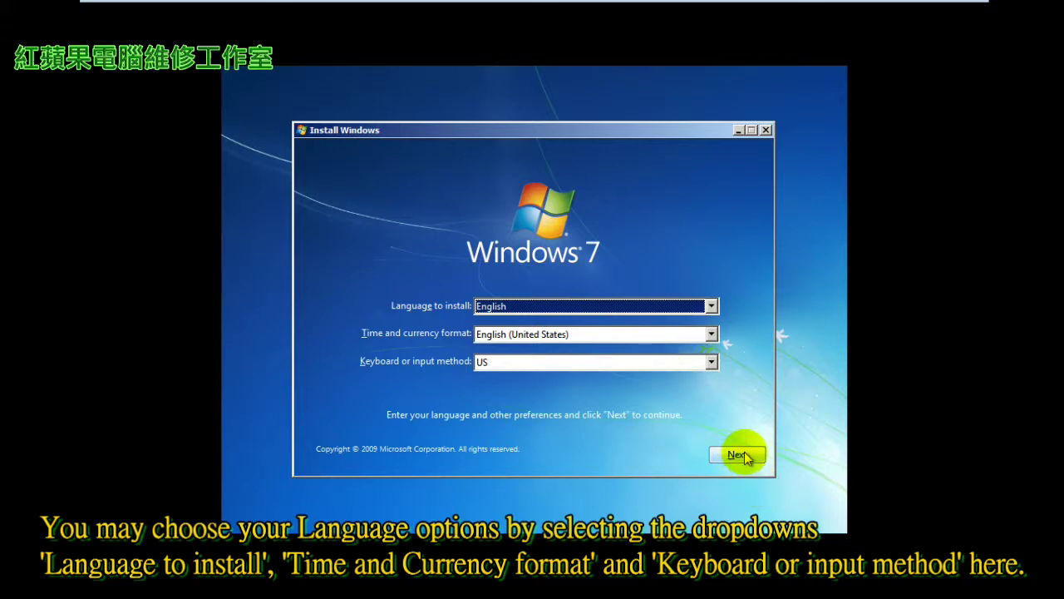
# Start the Windows 7 installation with English (United States) and US keyboard settings, and accept the license terms.
pyautogui.click(742, 454)
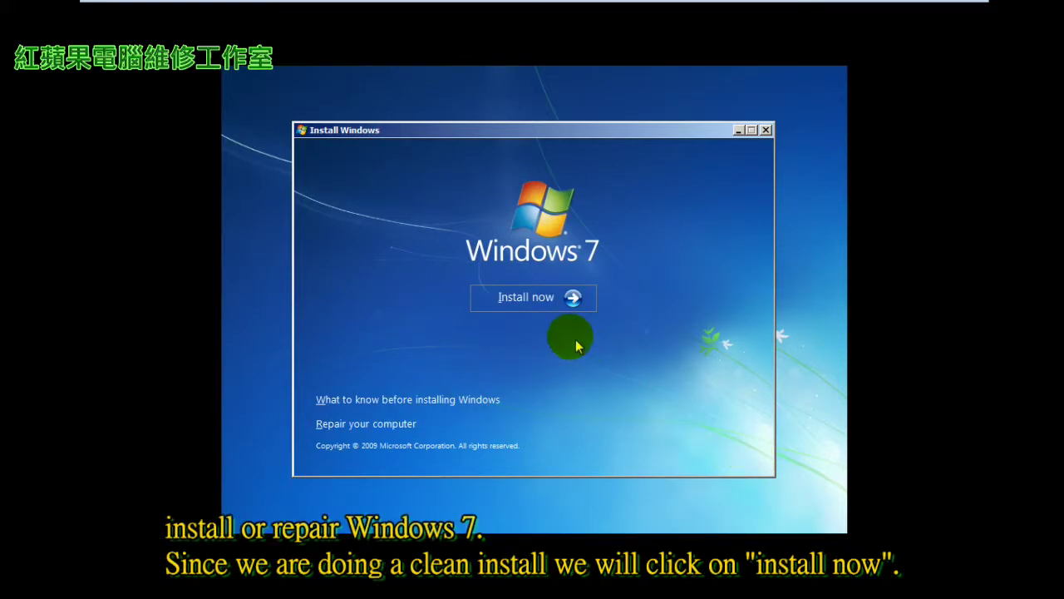
pyautogui.click(519, 296)
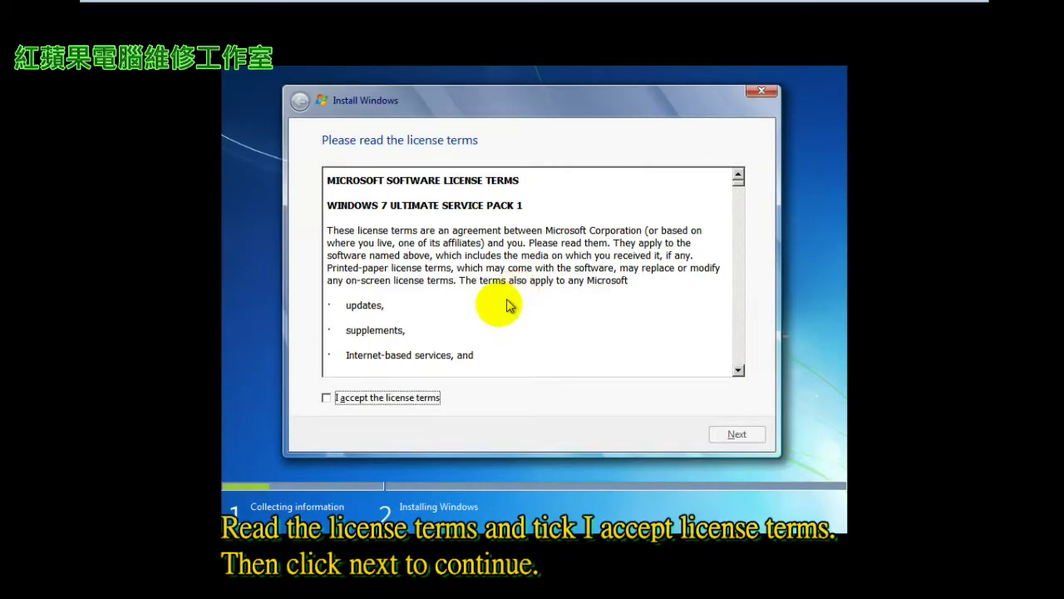
pyautogui.click(326, 398)
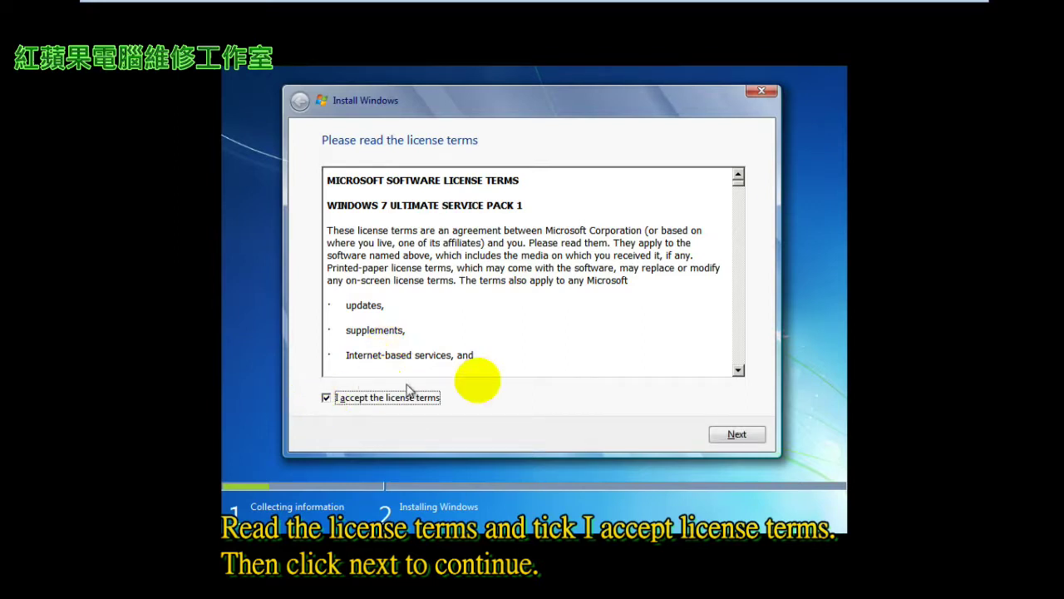
pyautogui.click(756, 439)
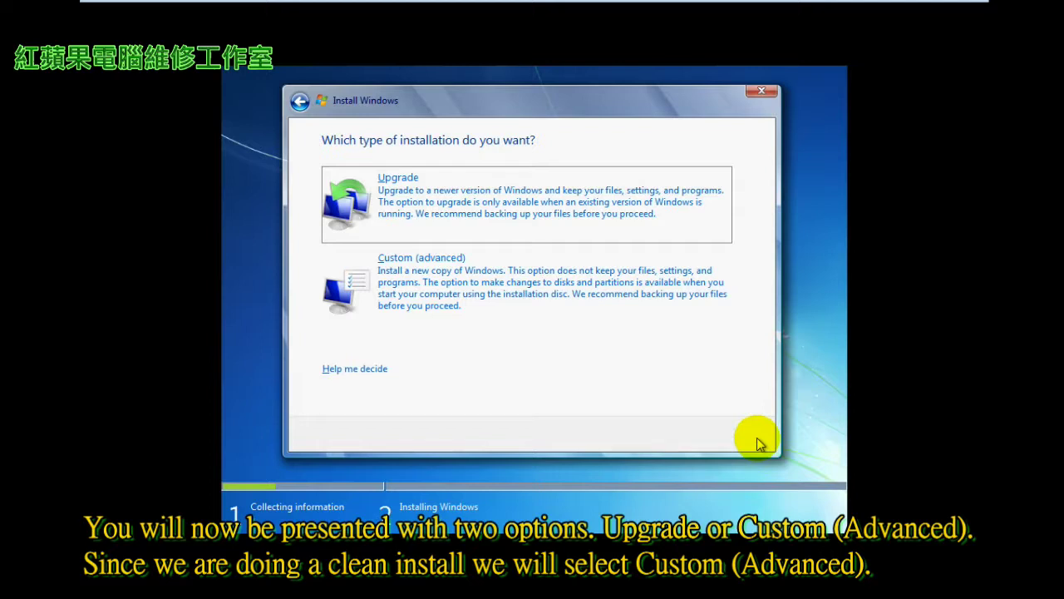
# Choose the Custom (advanced) installation and create a new partition using all of Disk 0's unallocated space.
pyautogui.click(611, 293)
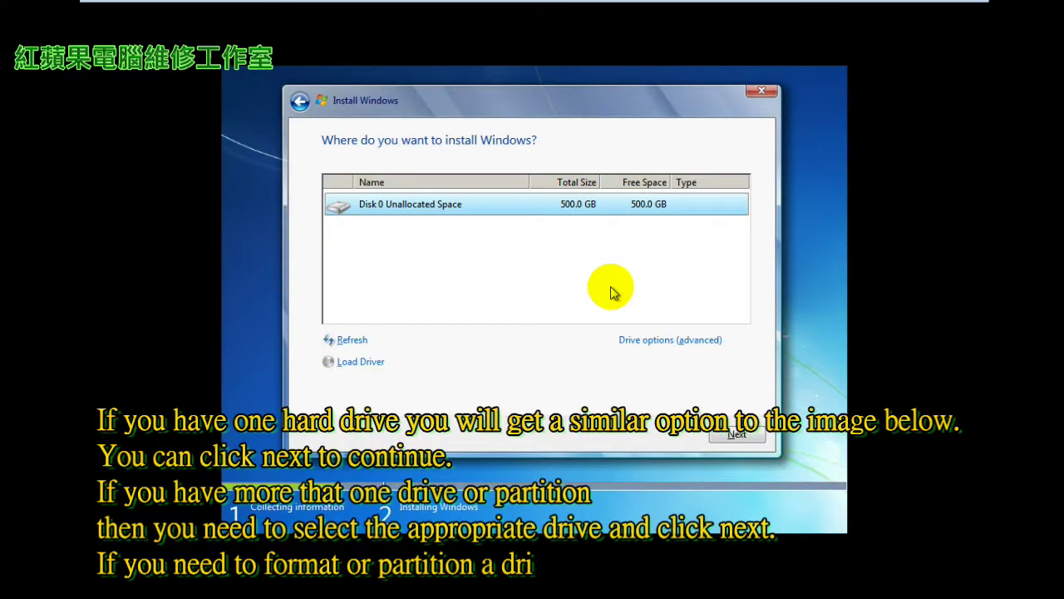
pyautogui.click(674, 339)
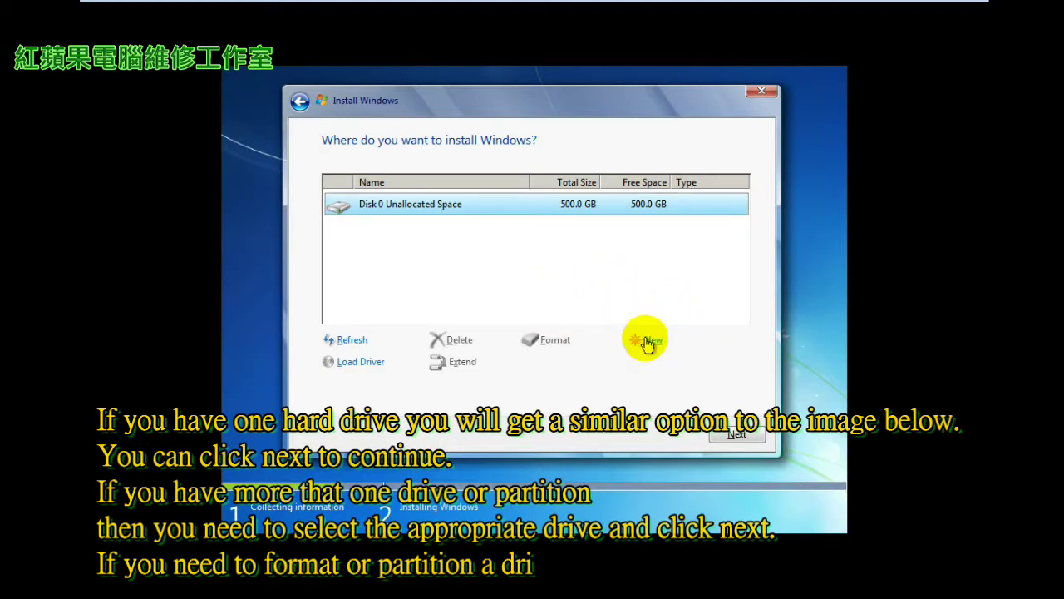
pyautogui.click(655, 339)
pyautogui.click(681, 362)
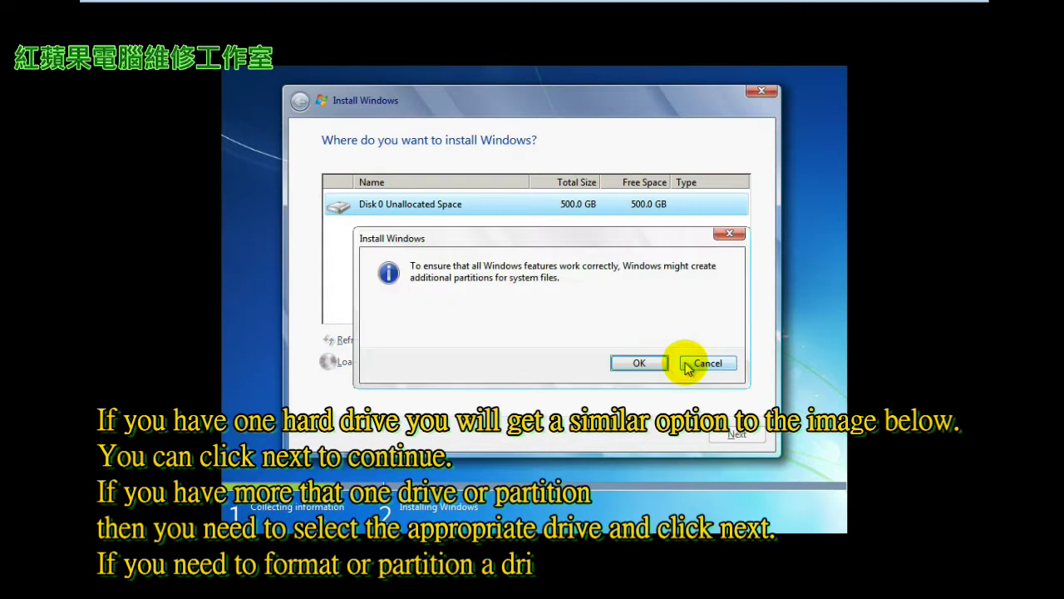
pyautogui.click(648, 363)
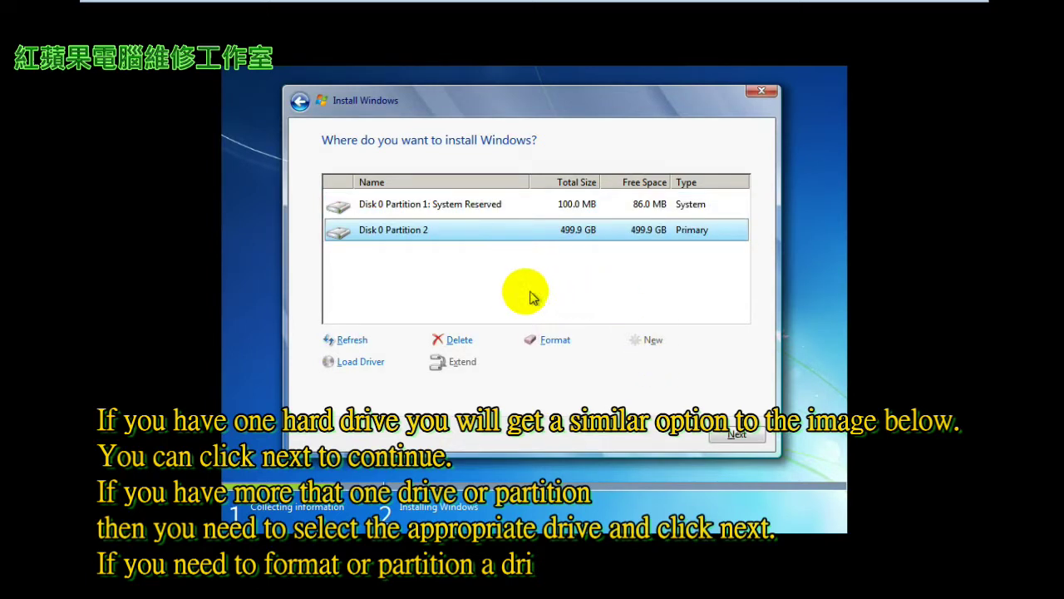
# Format Disk 0 Partition 2 and install Windows on it.
pyautogui.click(552, 341)
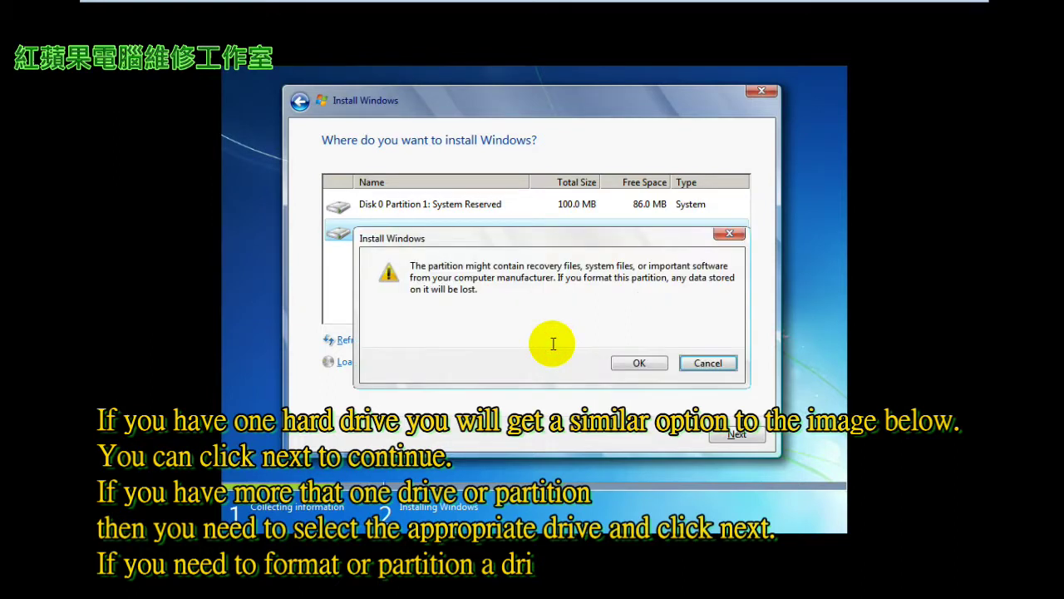
pyautogui.click(639, 364)
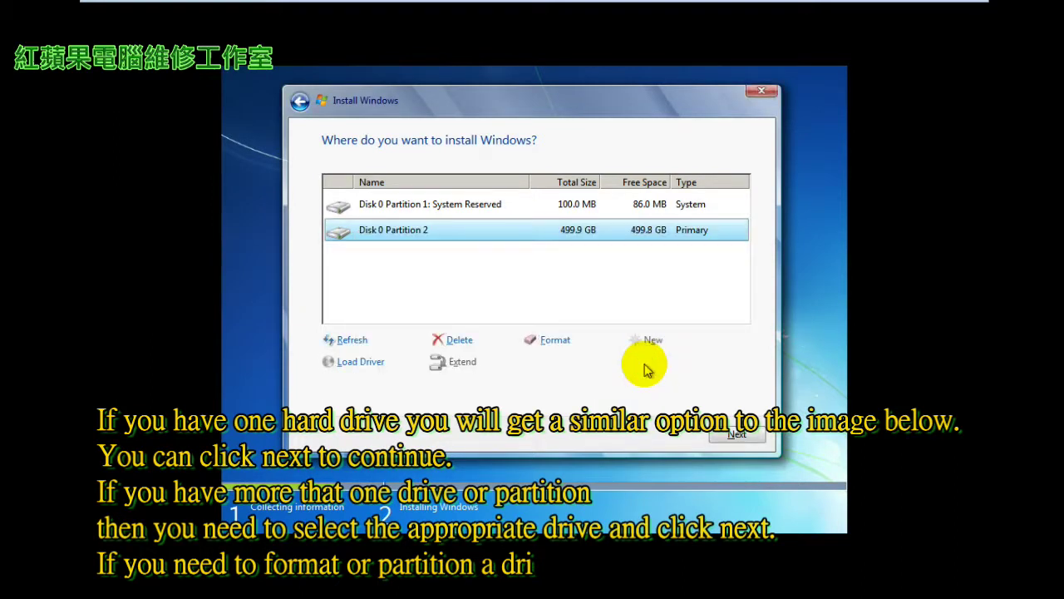
pyautogui.click(736, 434)
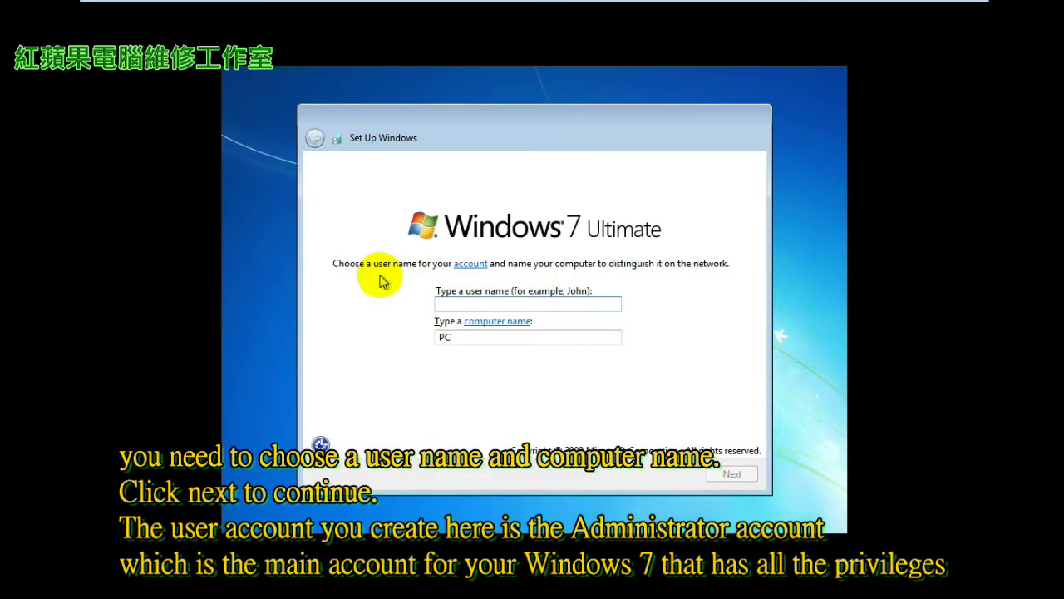
# Set the user name to MAC with computer name MAC-PC, and continue with the account password left blank.
pyautogui.click(509, 303)
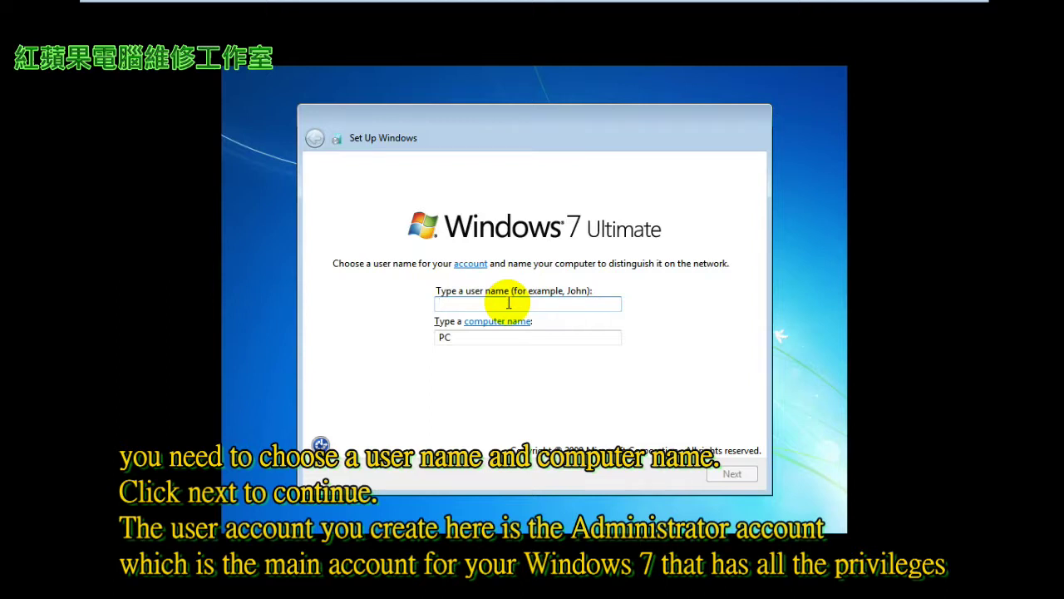
pyautogui.write('MAC')
pyautogui.click(747, 476)
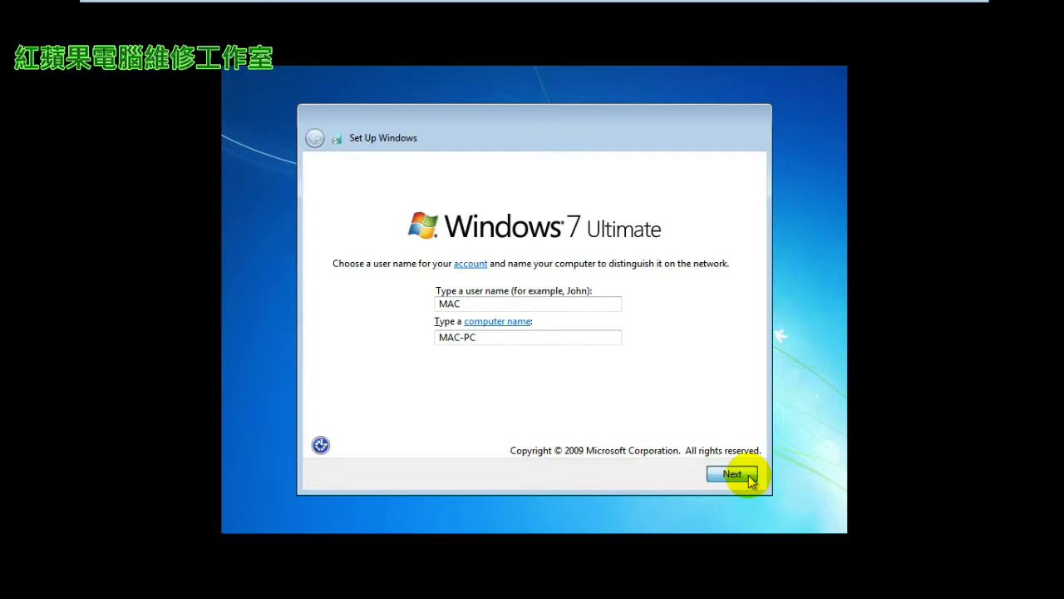
pyautogui.click(388, 257)
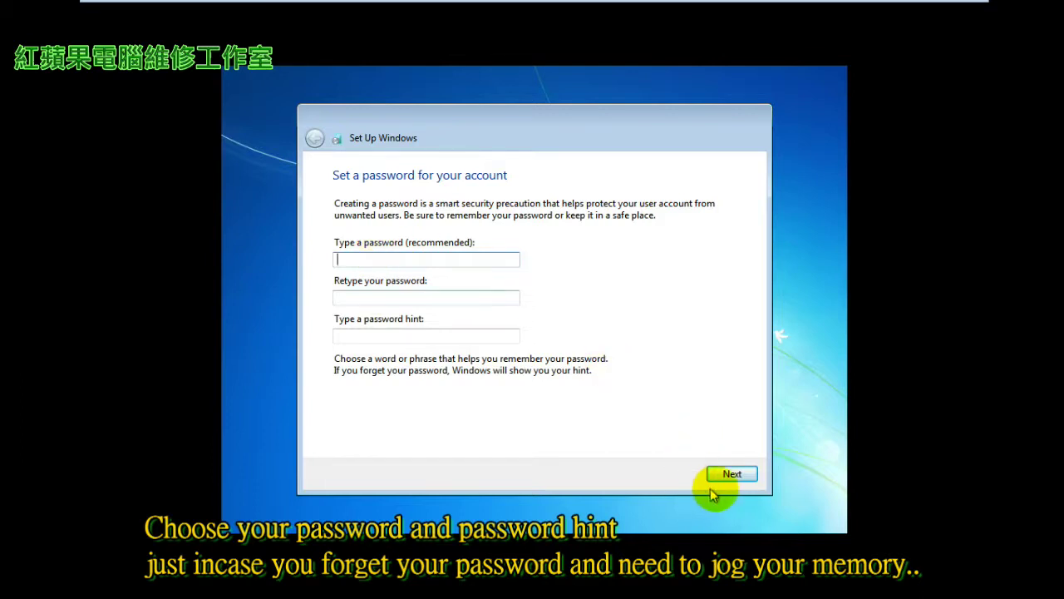
pyautogui.click(737, 477)
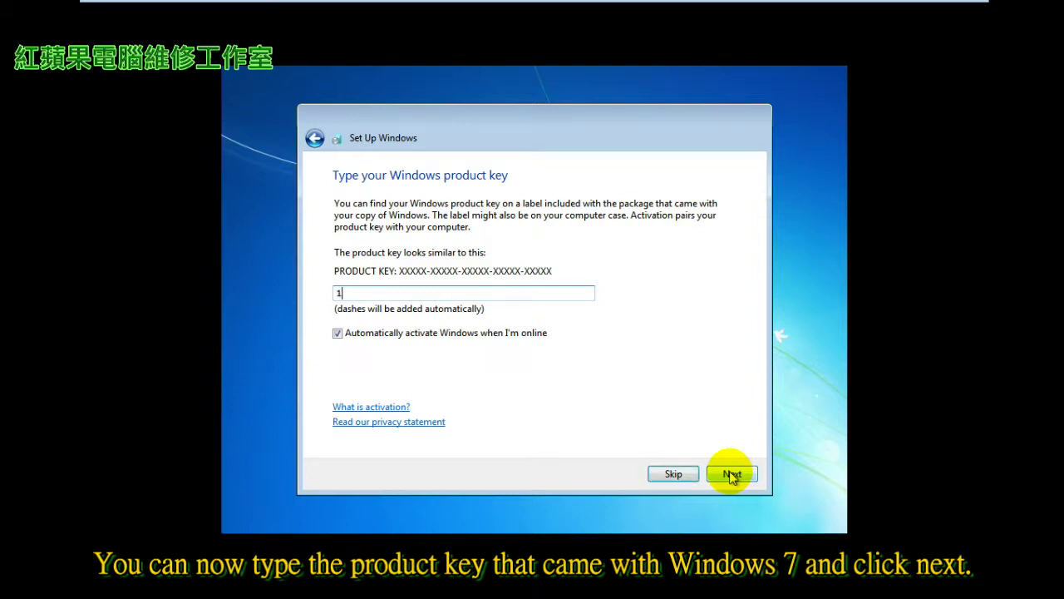
# Enter a product key but skip the product key page, and choose Ask me later for the update settings.
pyautogui.write('1111111111111111111111111')
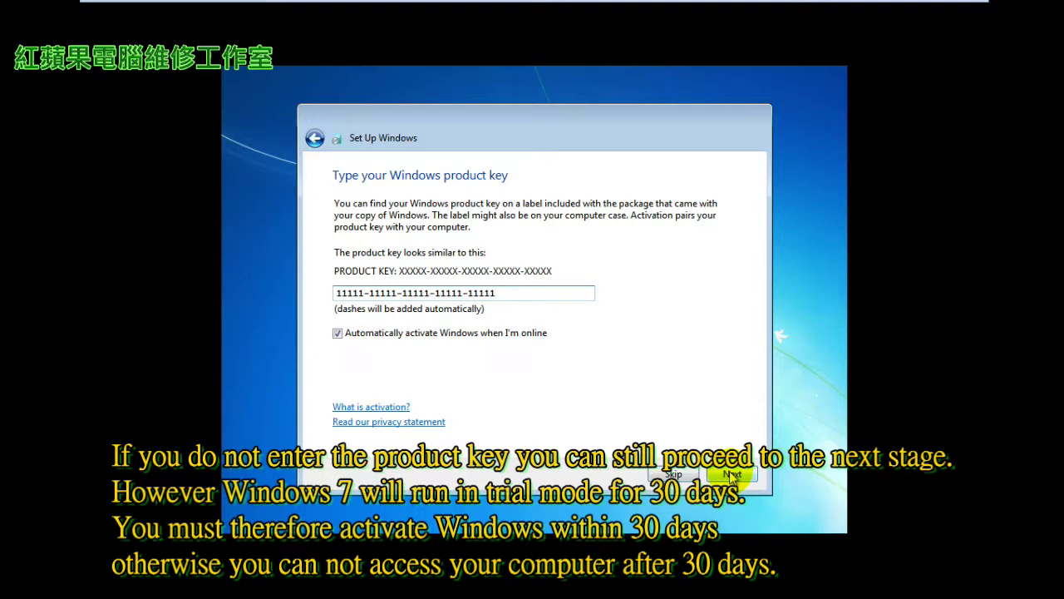
pyautogui.click(676, 473)
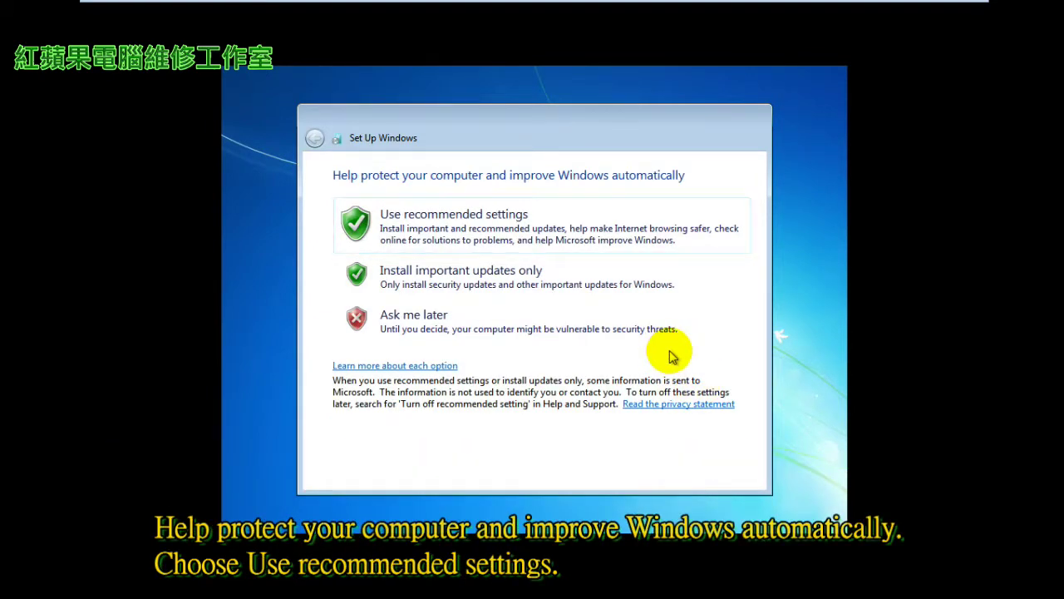
pyautogui.click(678, 330)
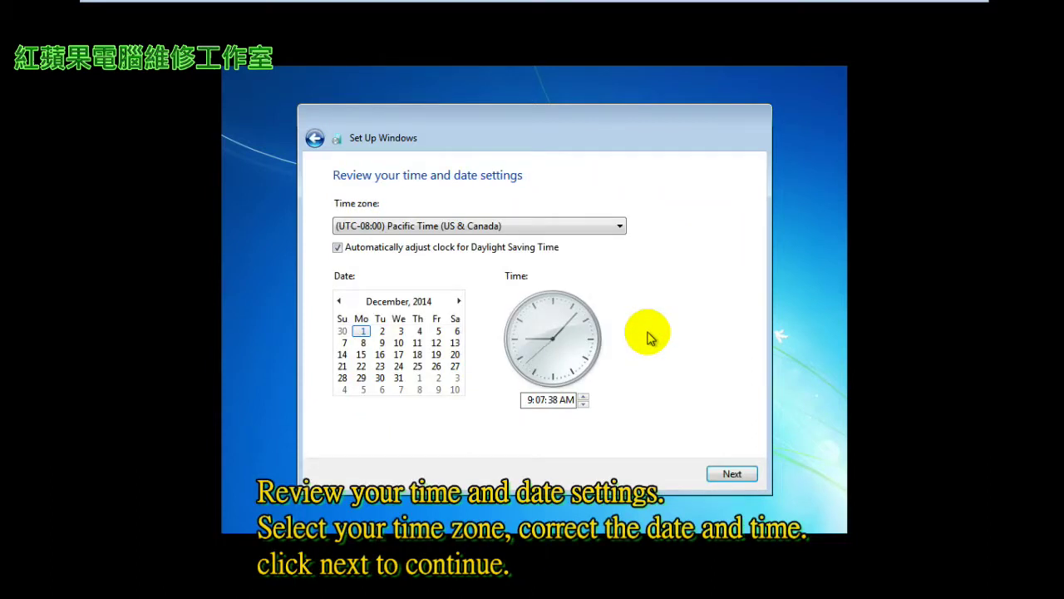
# Accept the Pacific Time date and time settings and set the computer's location to Public network.
pyautogui.click(750, 476)
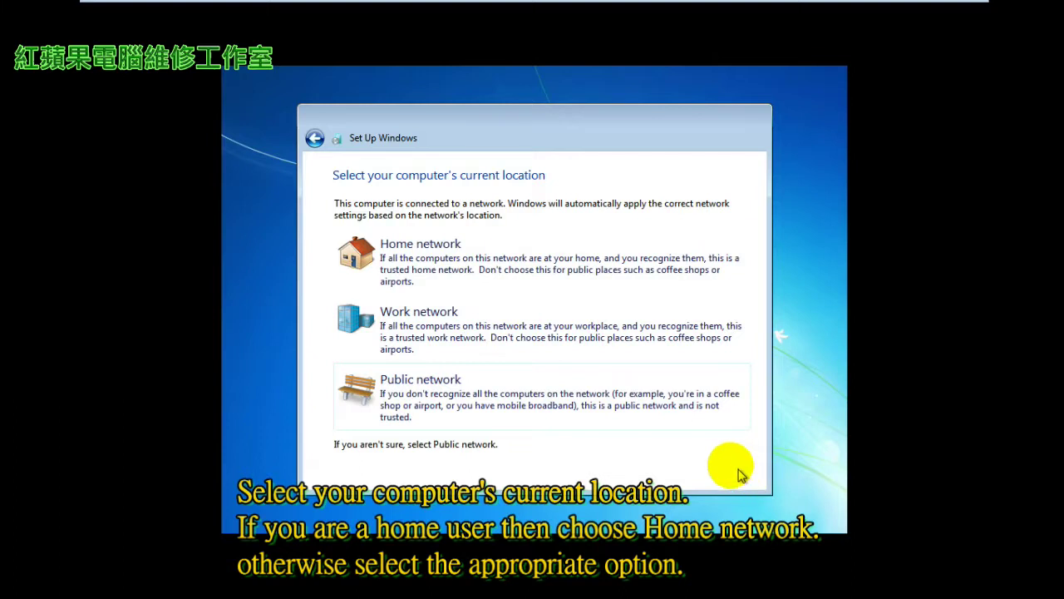
pyautogui.click(669, 406)
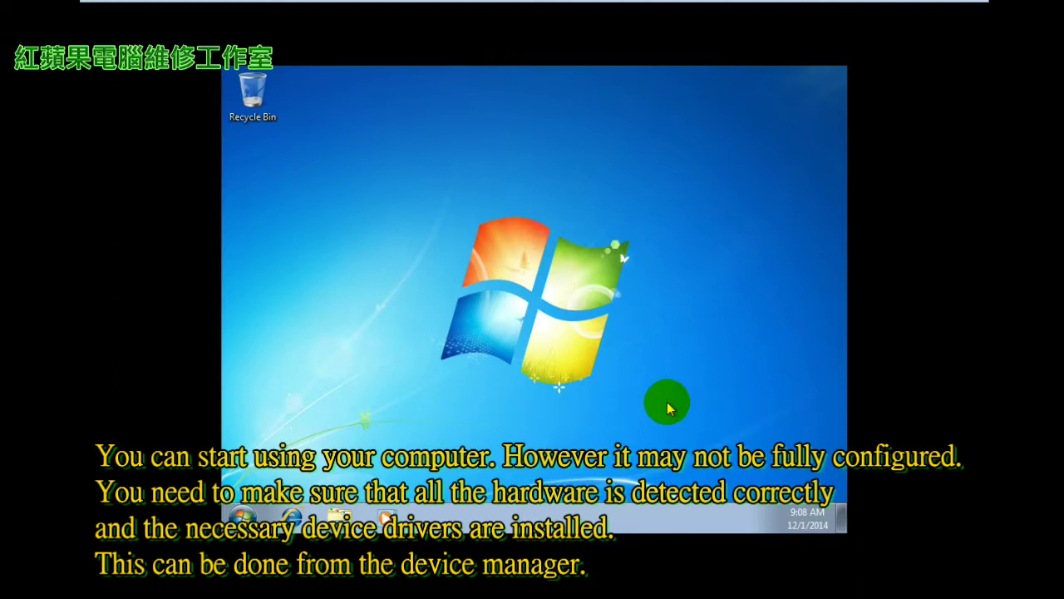
# Launch the VMware Tools installer from DVD drive D: and allow it to make changes to the computer.
pyautogui.click(241, 516)
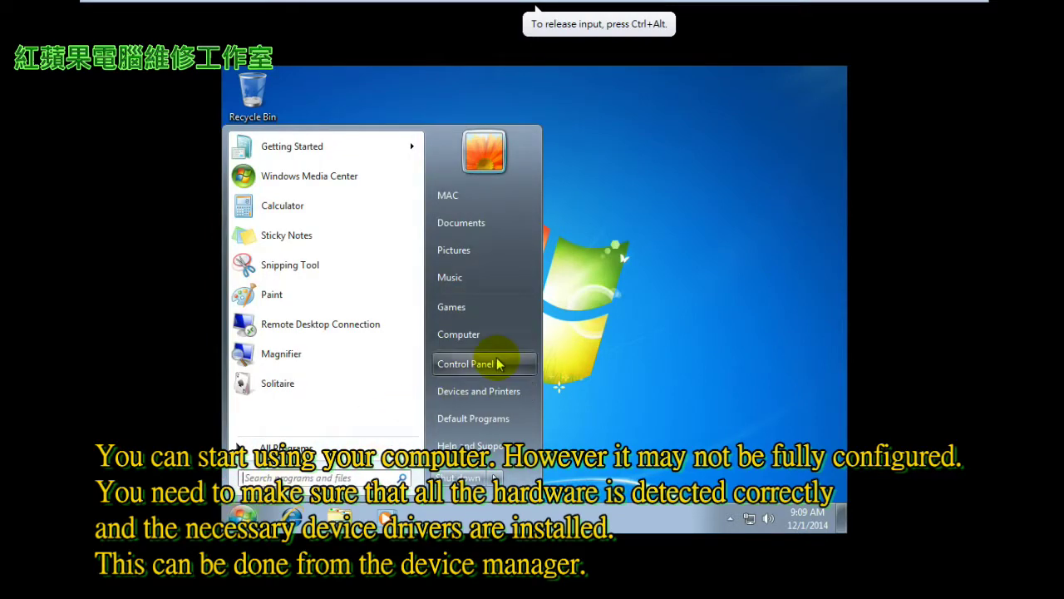
pyautogui.click(499, 337)
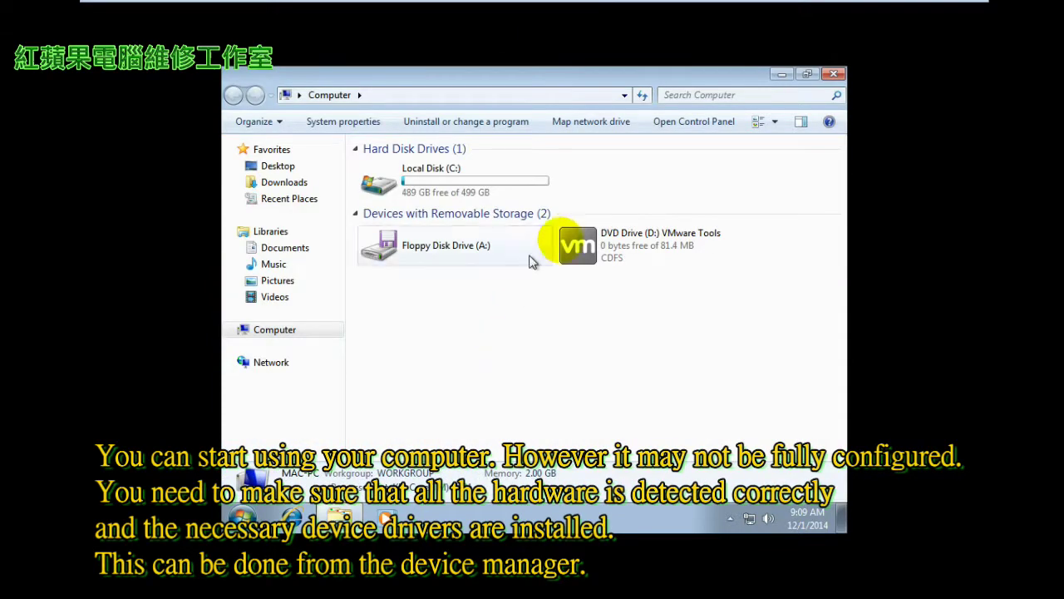
pyautogui.click(582, 254)
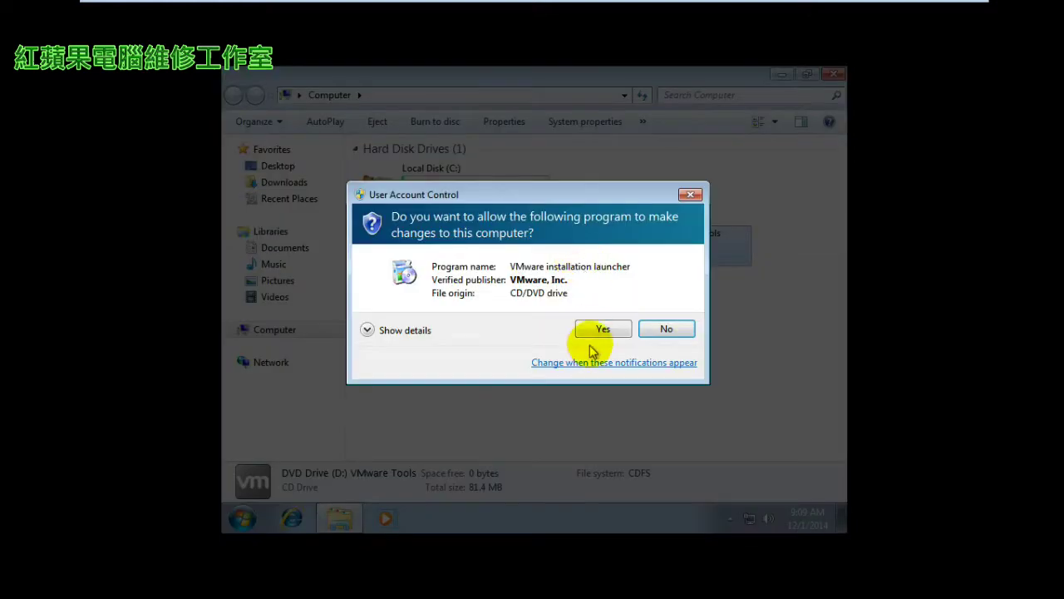
pyautogui.click(602, 333)
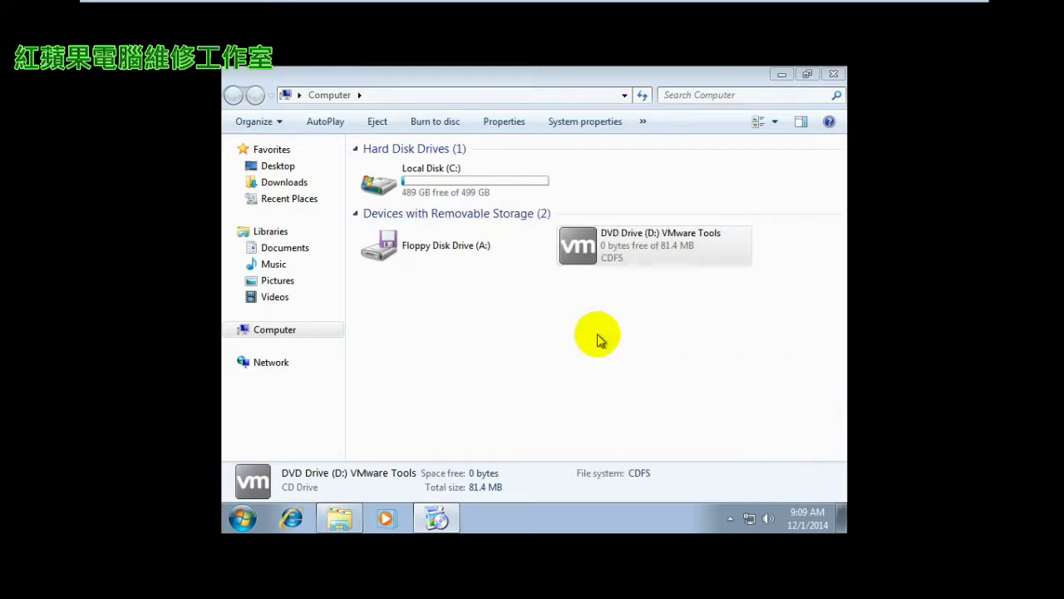
# Close the Computer window, bring up the running installer and dismiss the AutoPlay window for the VMware Tools disc.
pyautogui.click(834, 76)
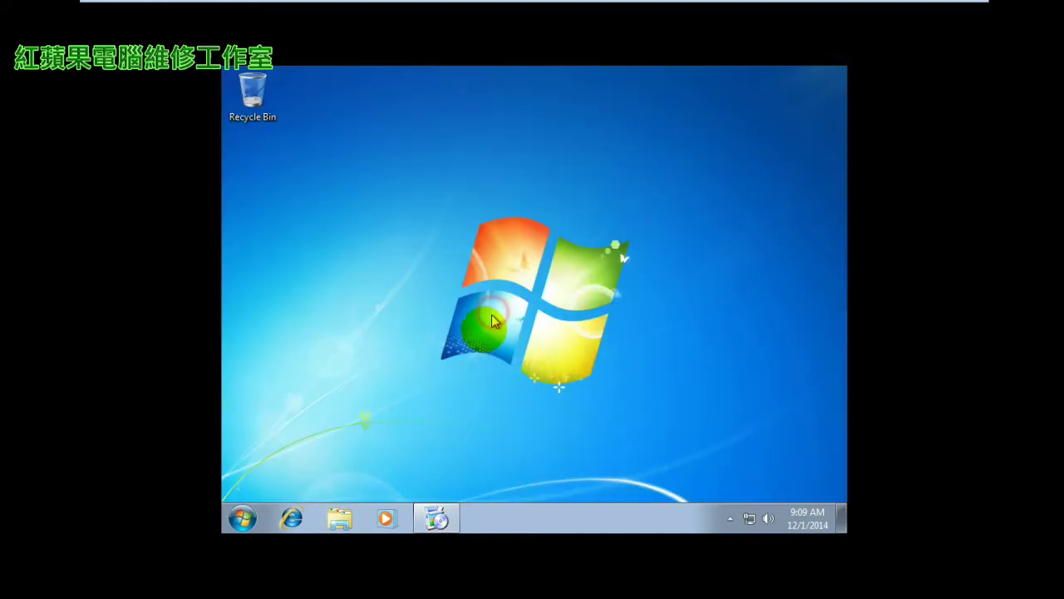
pyautogui.click(428, 520)
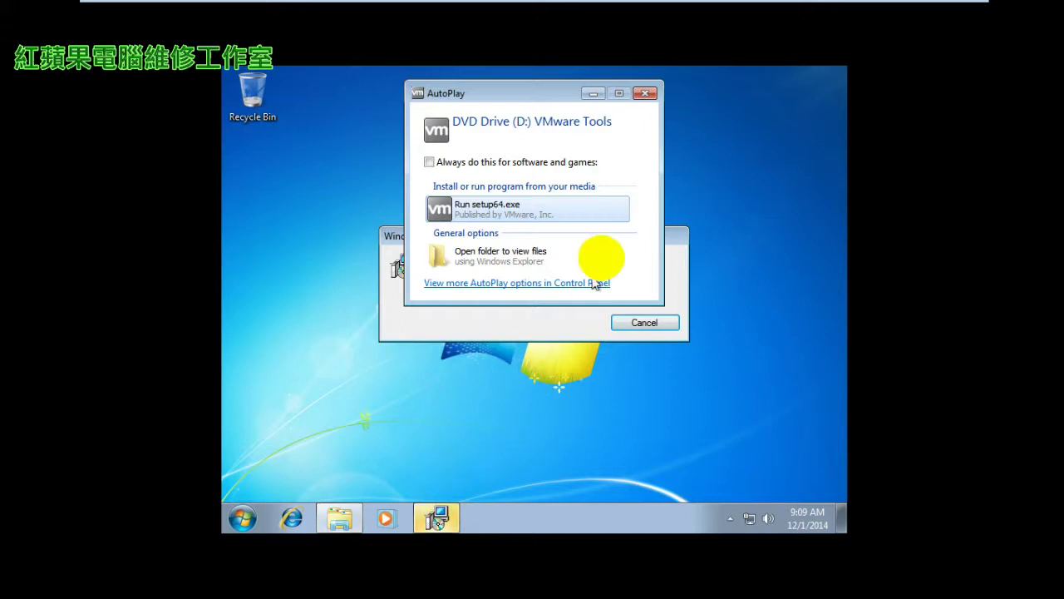
pyautogui.click(645, 94)
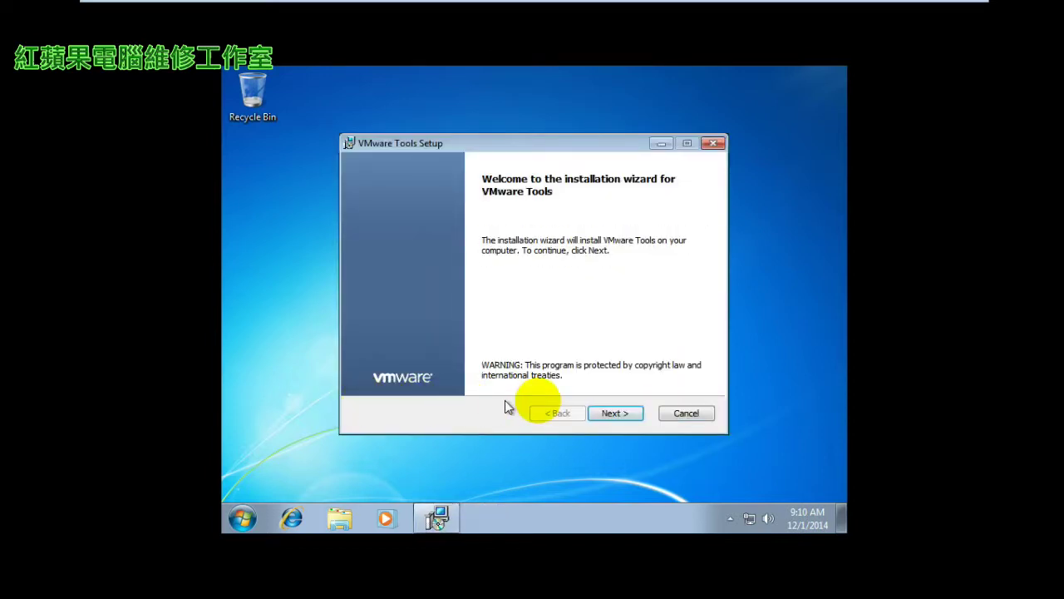
# Install VMware Tools with the Typical setup type and finish the setup wizard.
pyautogui.click(615, 413)
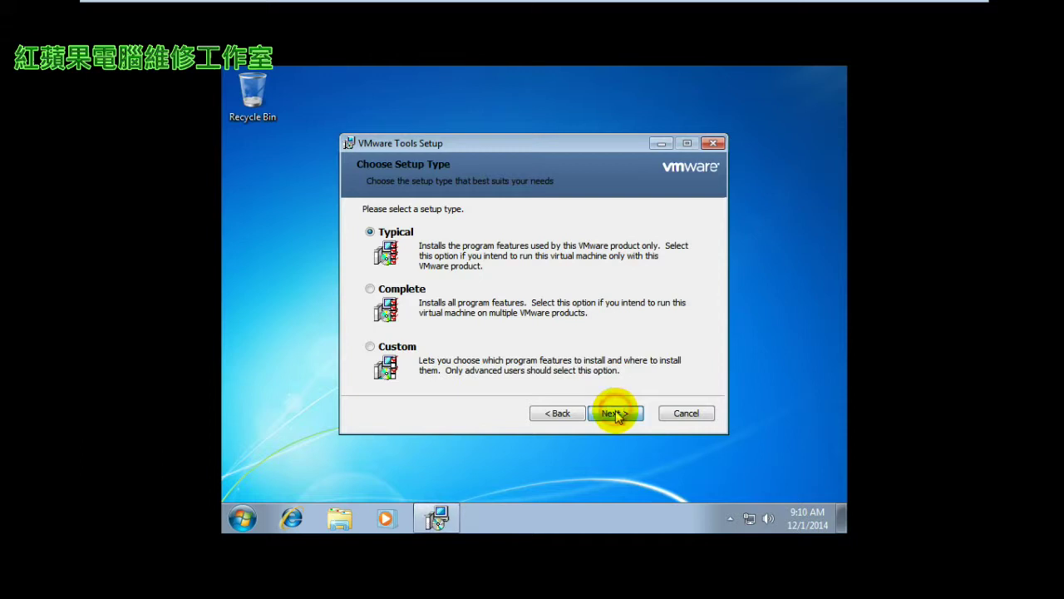
pyautogui.click(615, 413)
pyautogui.click(615, 413)
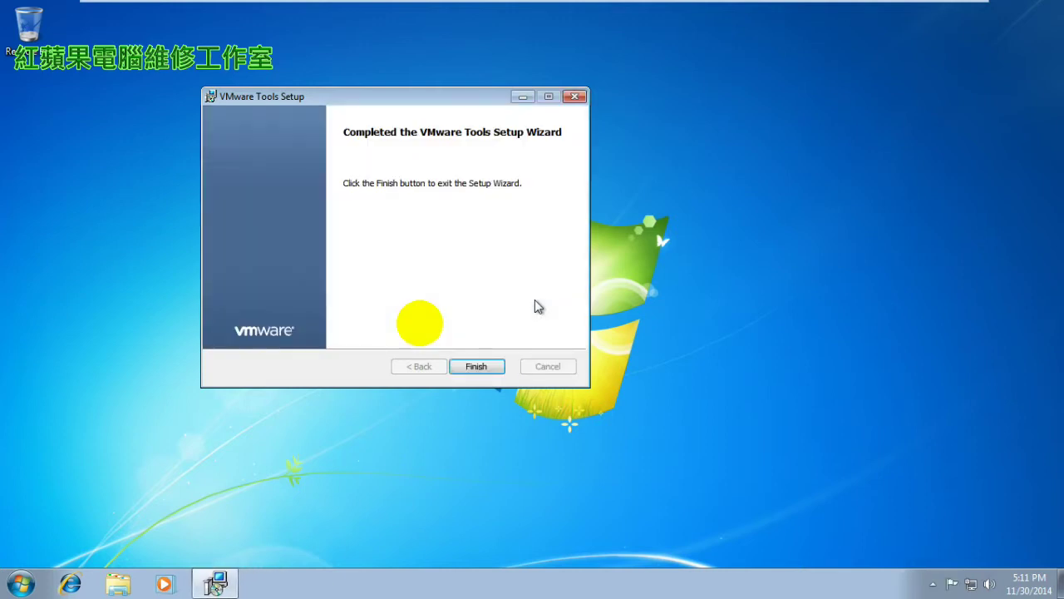
pyautogui.click(456, 367)
pyautogui.click(481, 331)
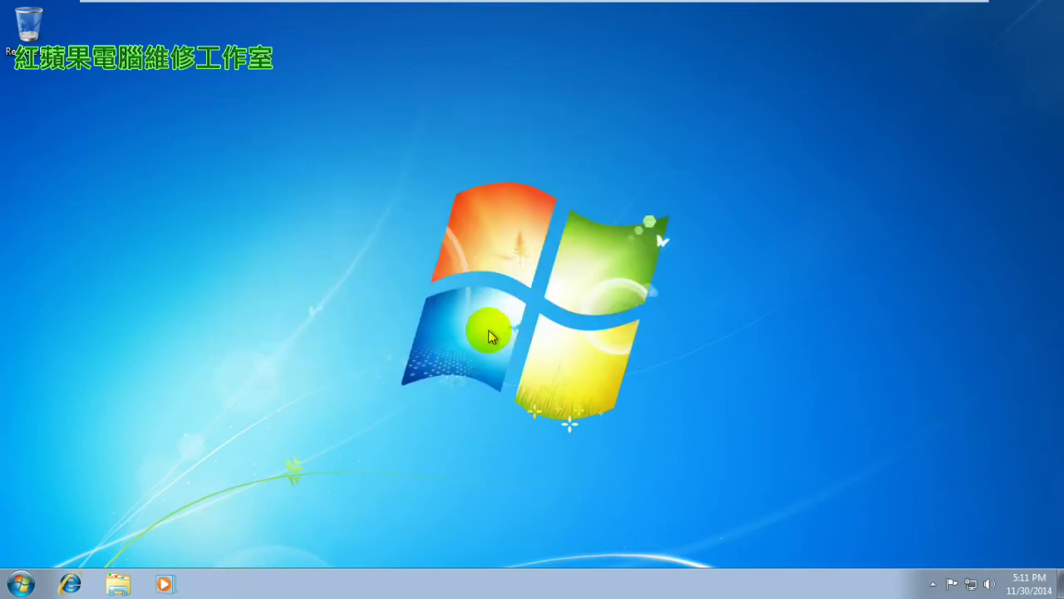